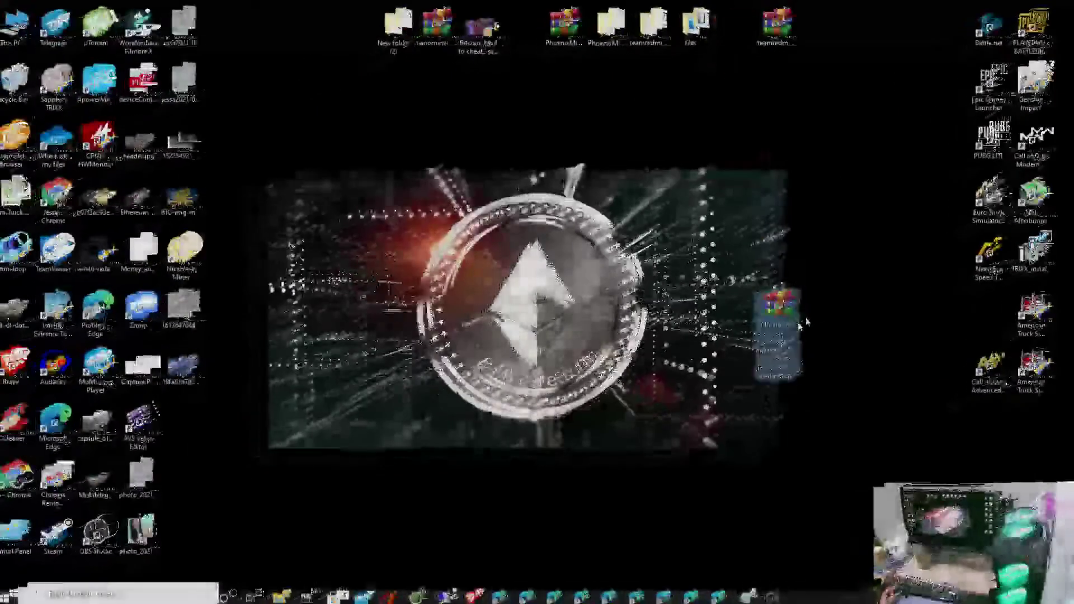
Step: Extract the Claymore miner zip onto the desktop using Extract Here and the archive password
drag(806, 322, 829, 134)
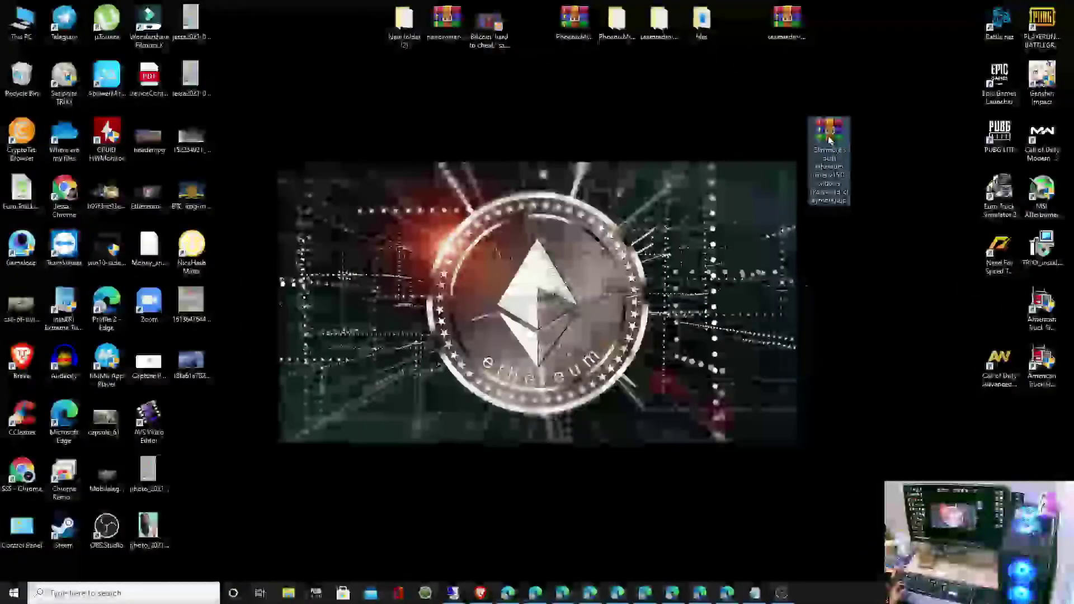
right_click(829, 135)
click(821, 193)
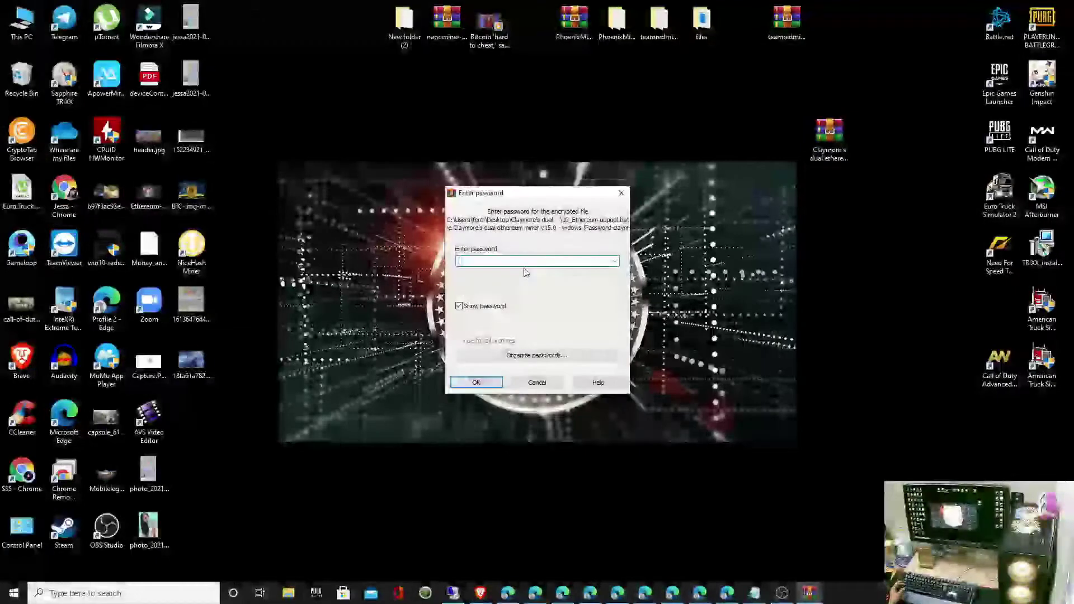
text(clay)
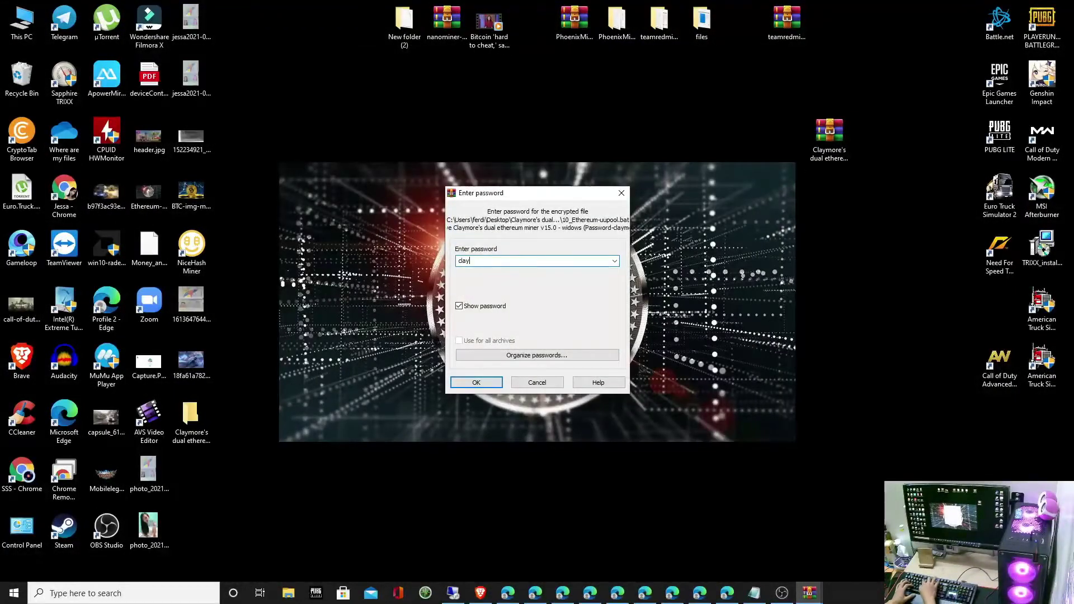
text(more)
key(Return)
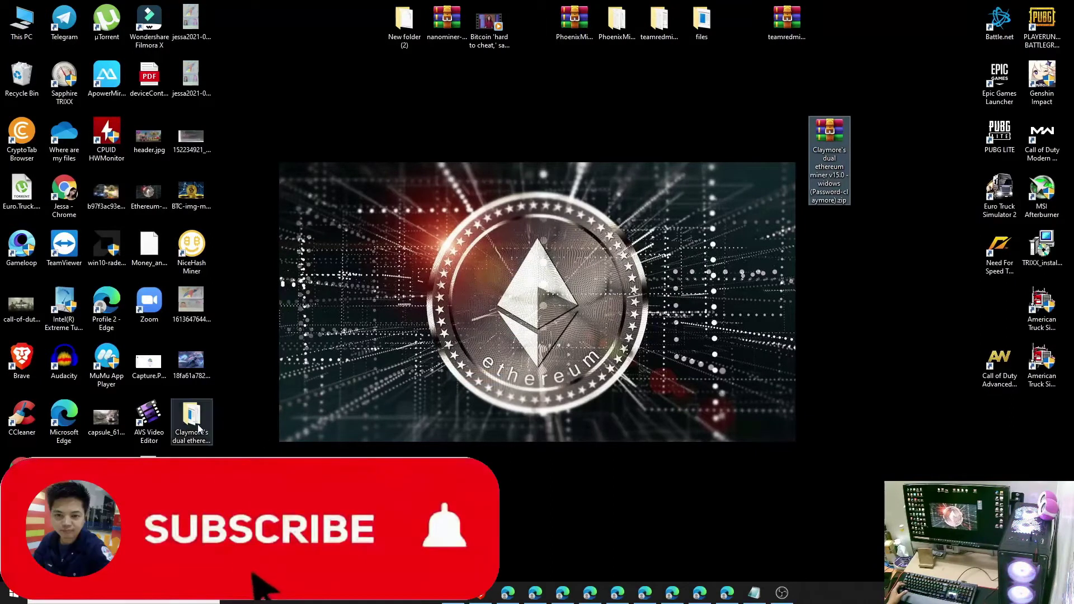
Step: Open the extracted Claymore's dual ethereum miner folder, scroll to start.bat and bring up its options
drag(191, 415, 661, 133)
double_click(660, 133)
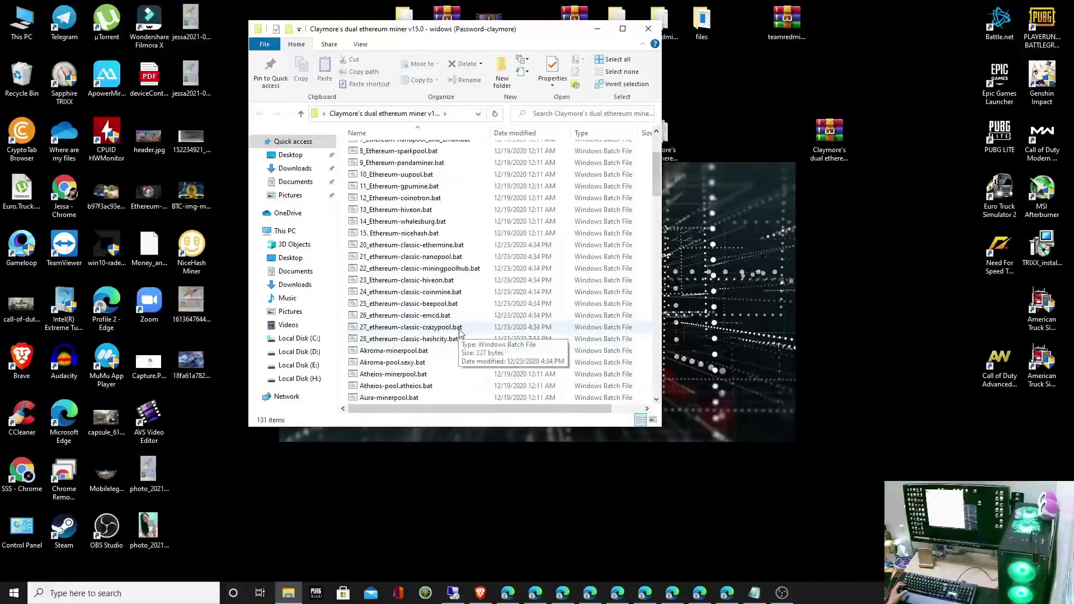
scroll(451, 345, down, 10)
scroll(462, 334, down, 8)
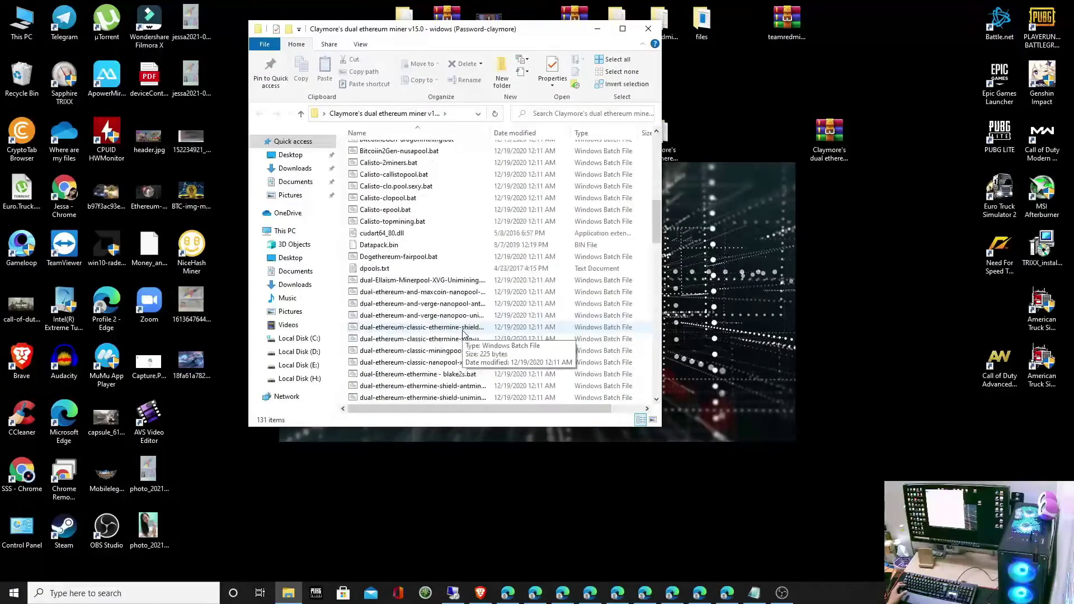
scroll(463, 335, down, 9)
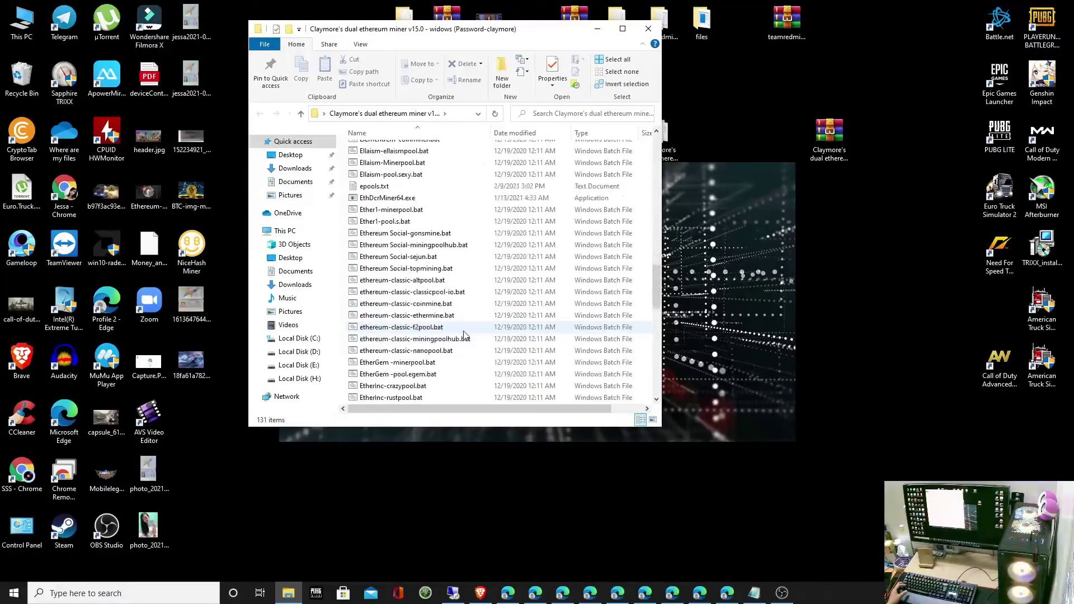
scroll(467, 334, down, 3)
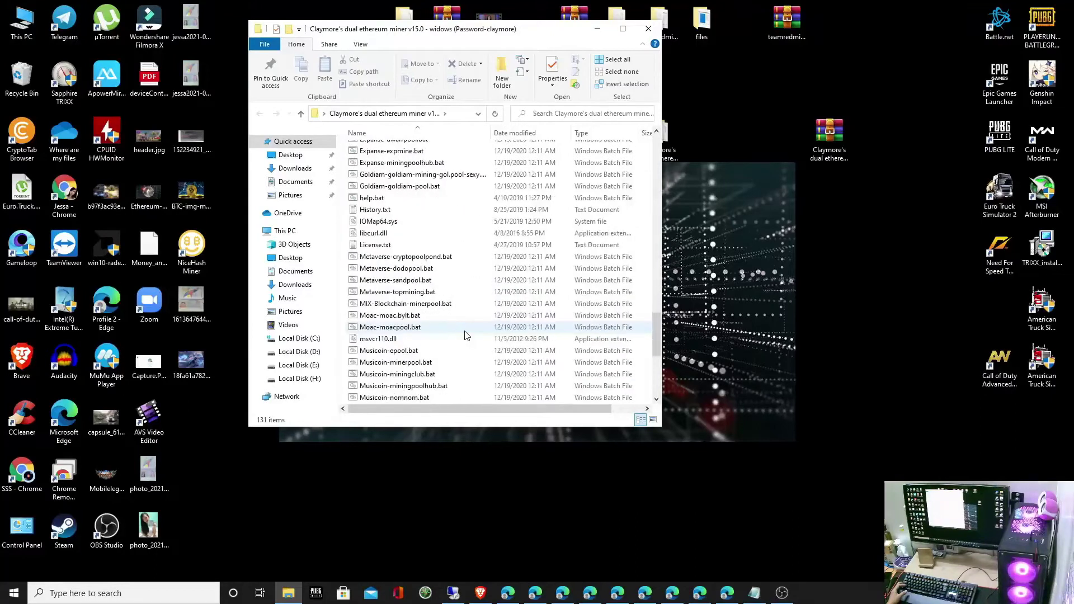
scroll(468, 334, down, 6)
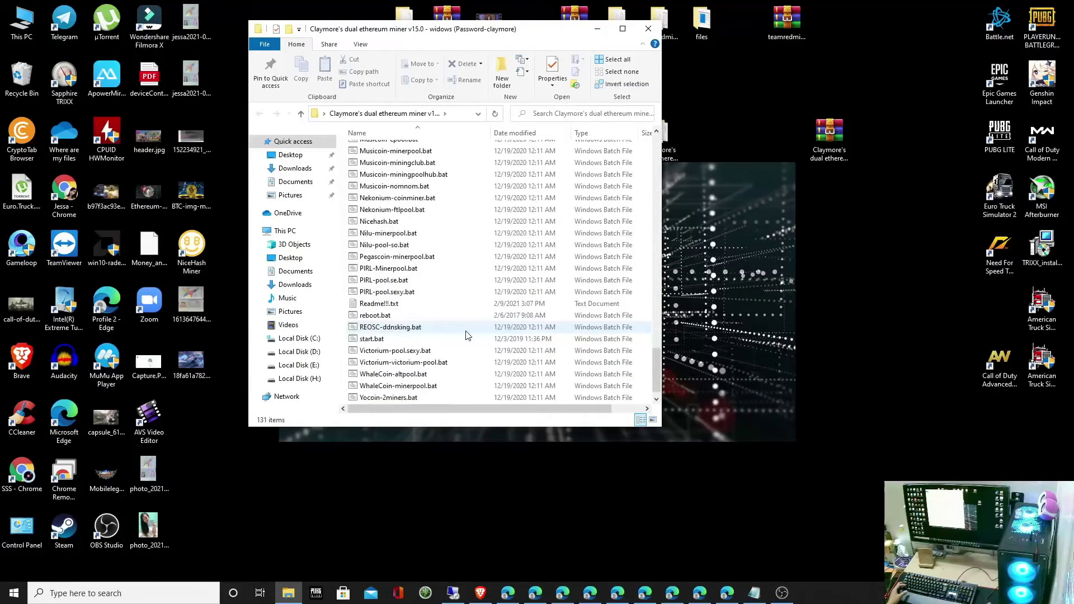
click(400, 340)
right_click(400, 341)
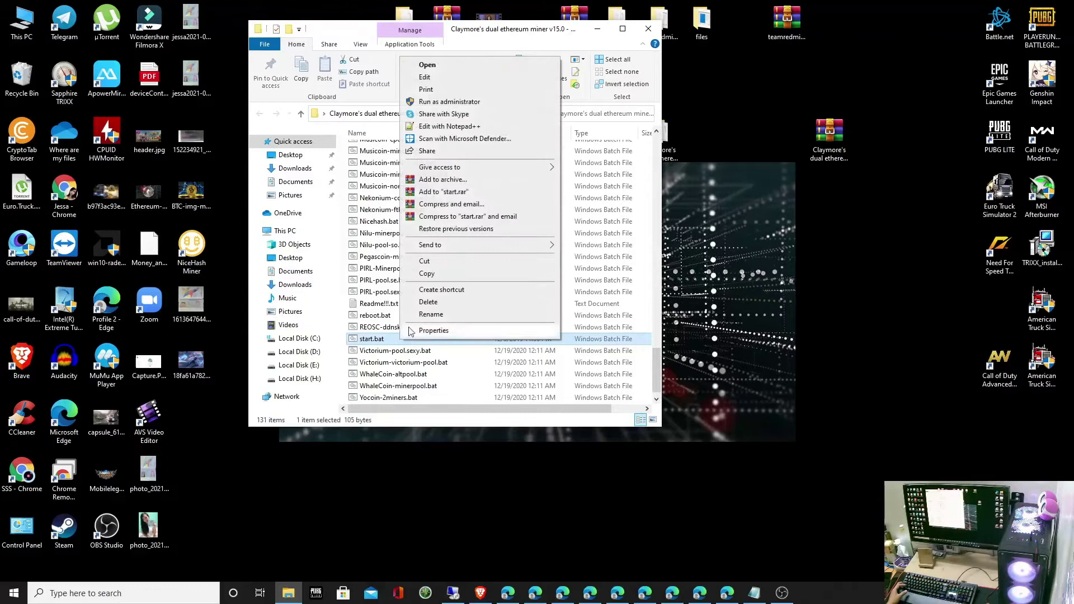
Step: Open start.bat in Notepad and copy your own wallet address from the Ethermine dashboard
click(426, 77)
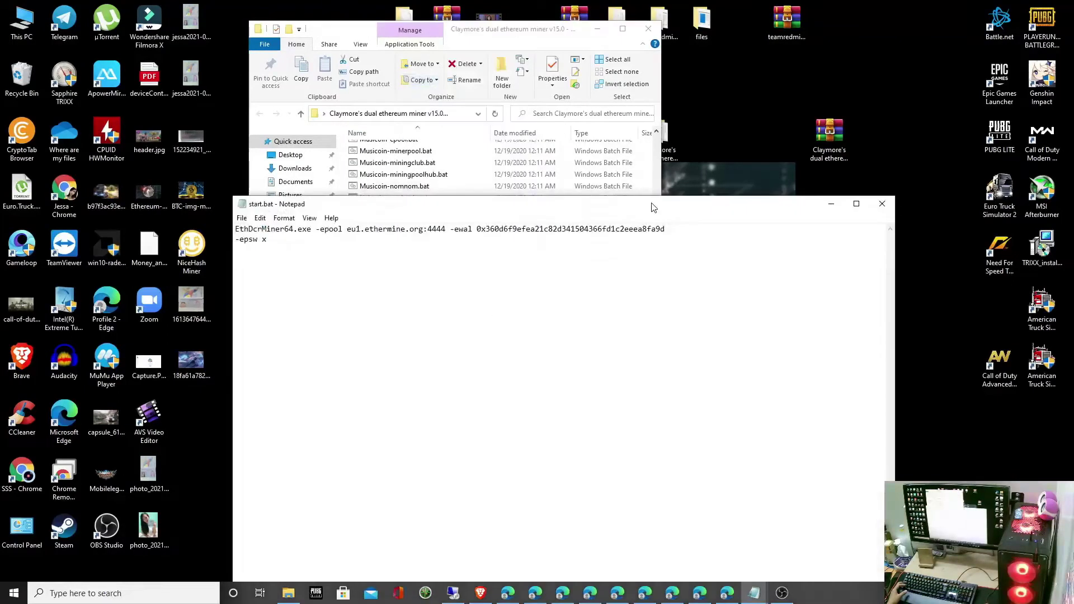
drag(653, 207, 656, 200)
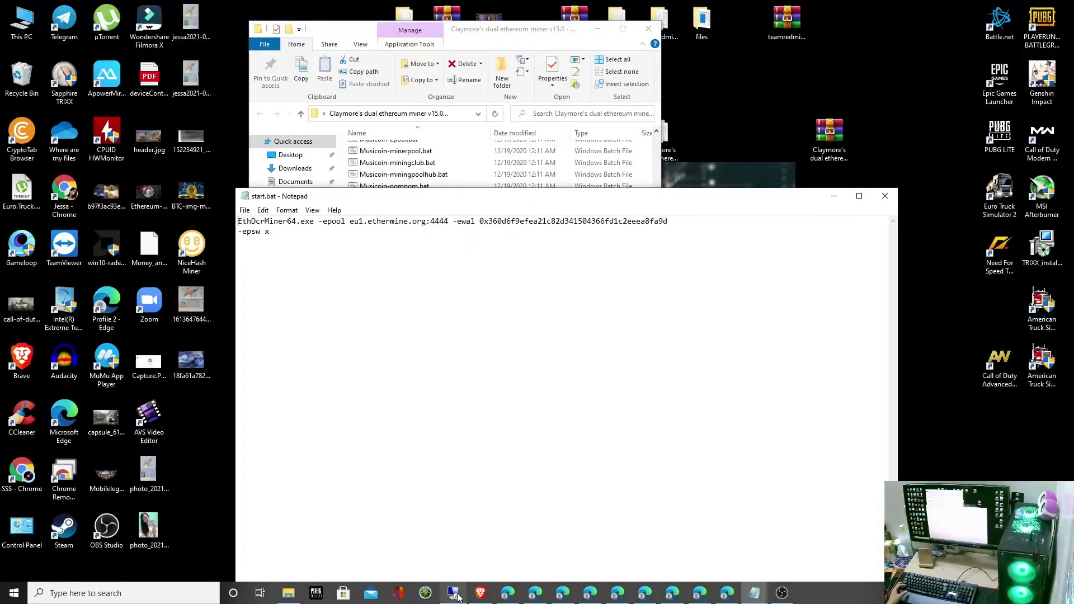
click(481, 594)
right_click(532, 116)
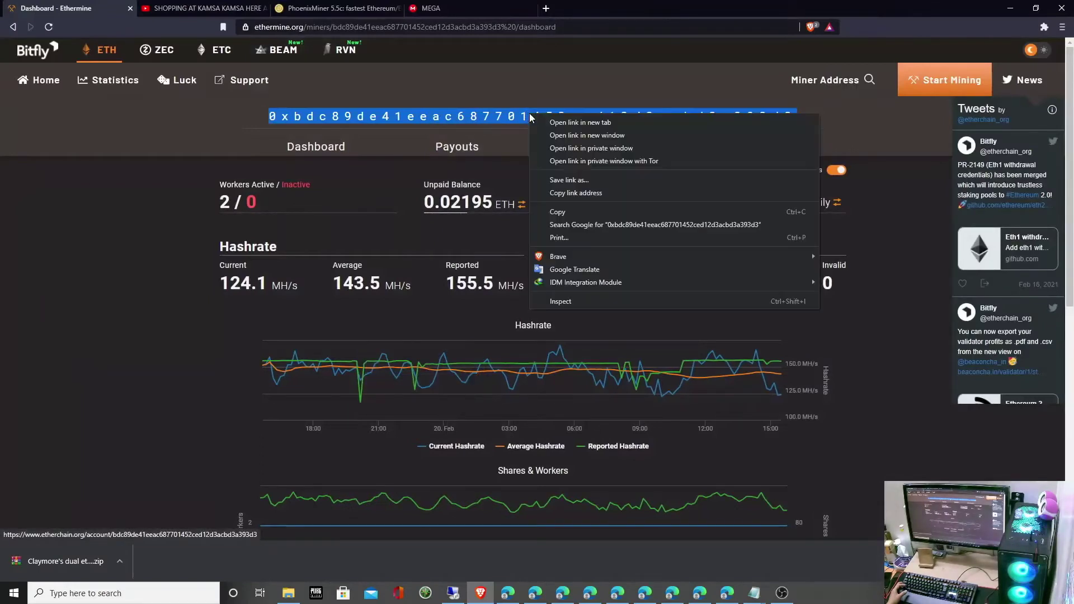
click(554, 212)
click(1010, 8)
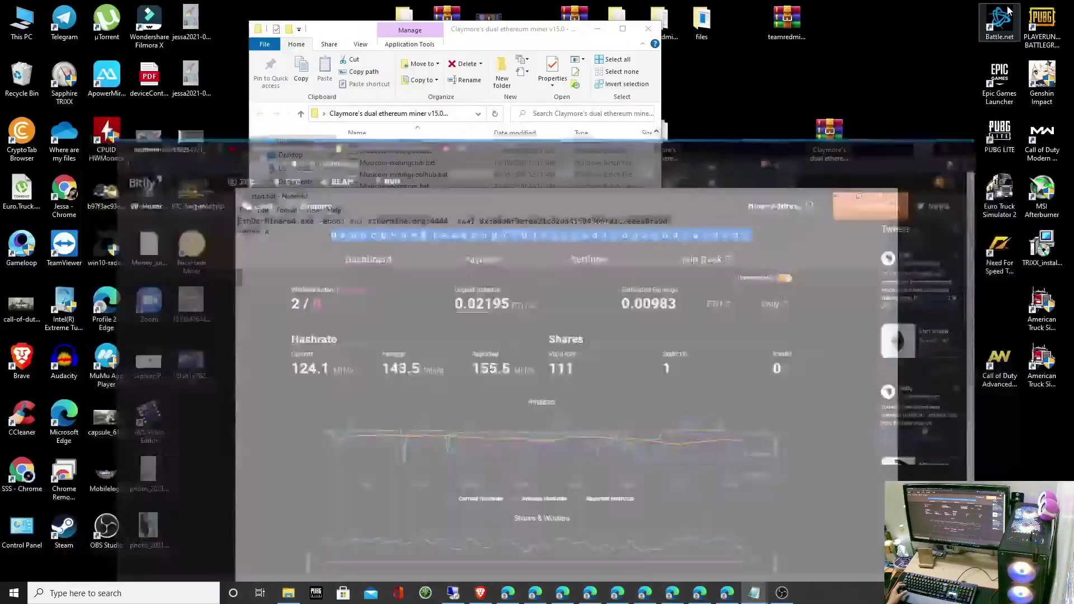
Step: Paste your address over the old -ewal value, append a worker name, and save start.bat
double_click(643, 222)
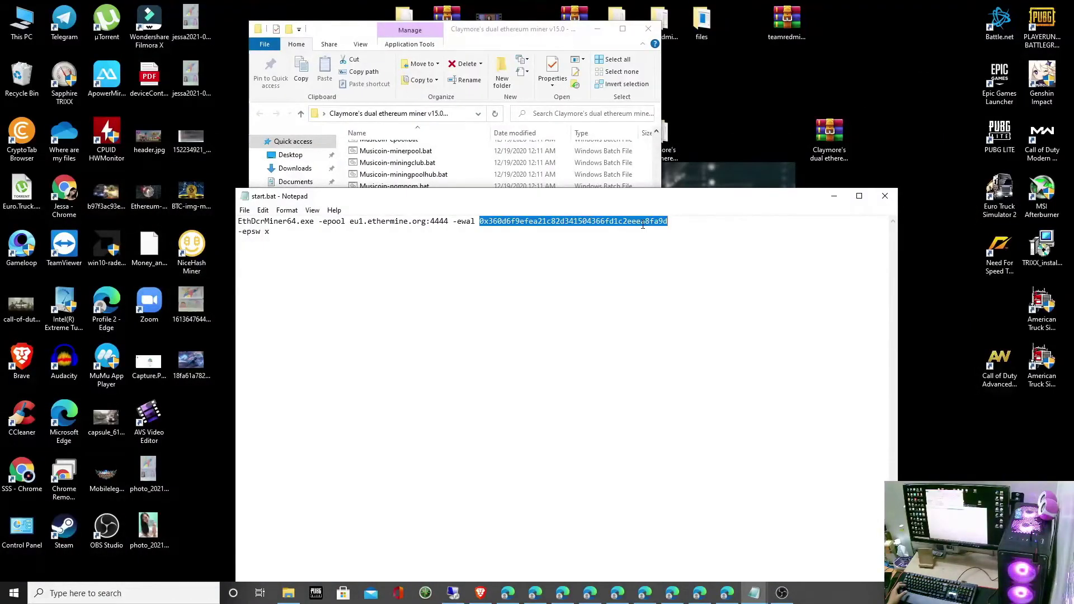
key(ctrl+v)
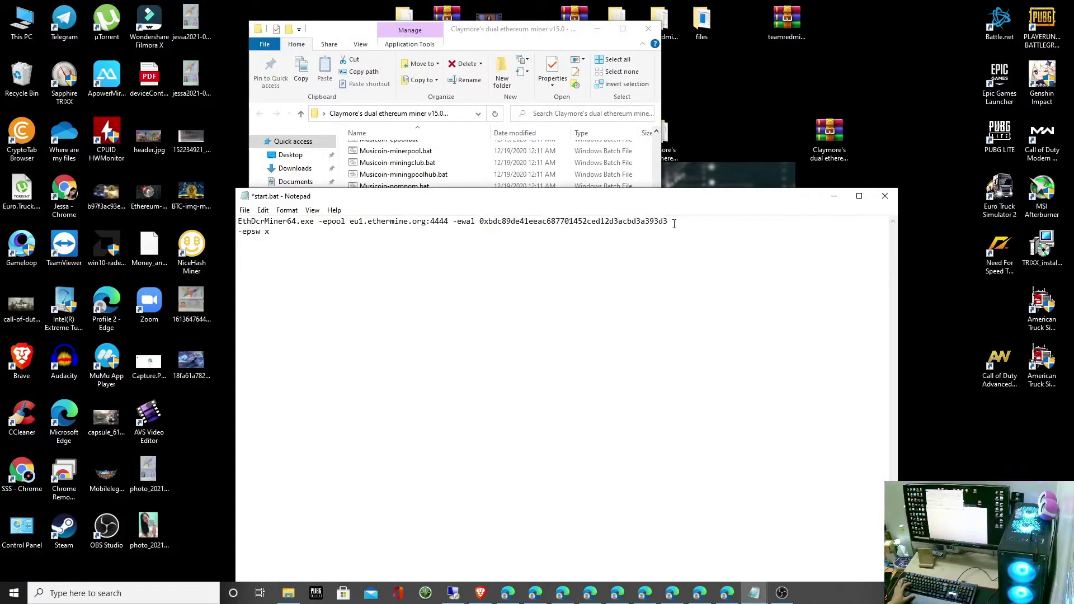
text(.Luis)
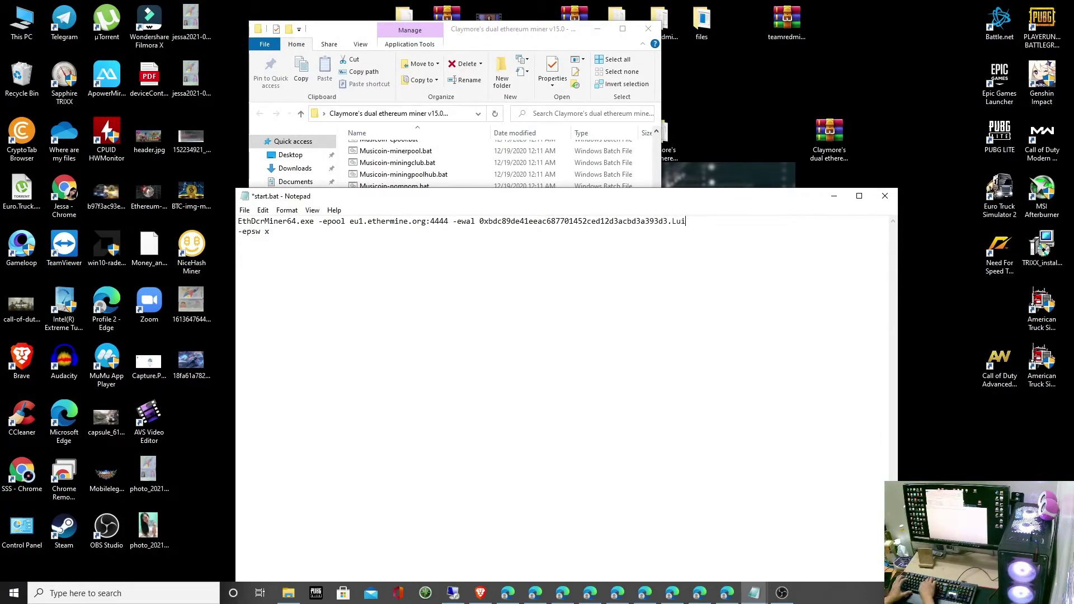
click(245, 211)
click(255, 260)
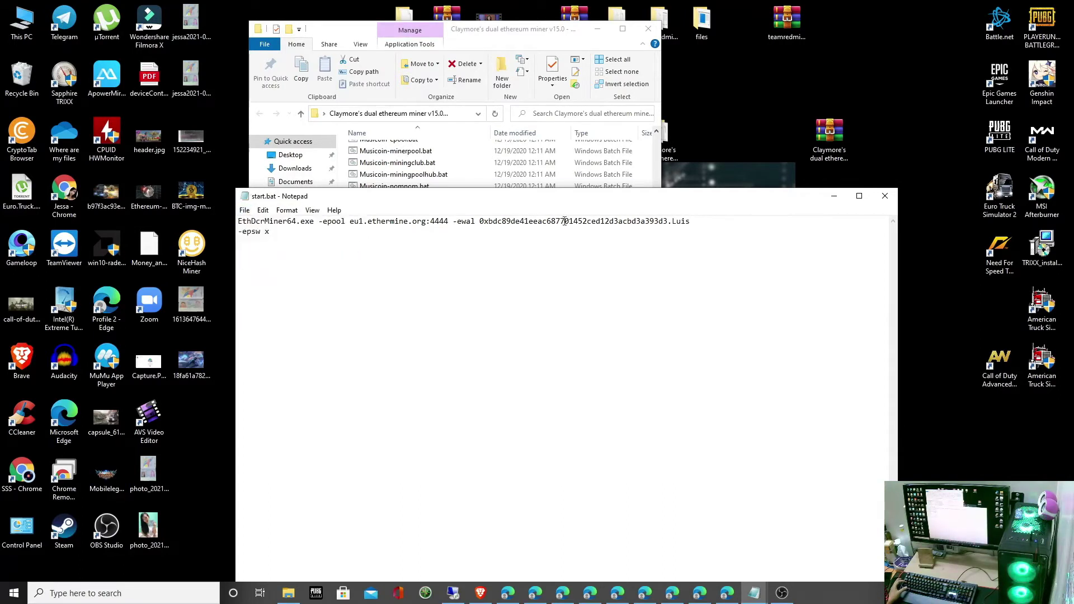
drag(627, 205, 569, 263)
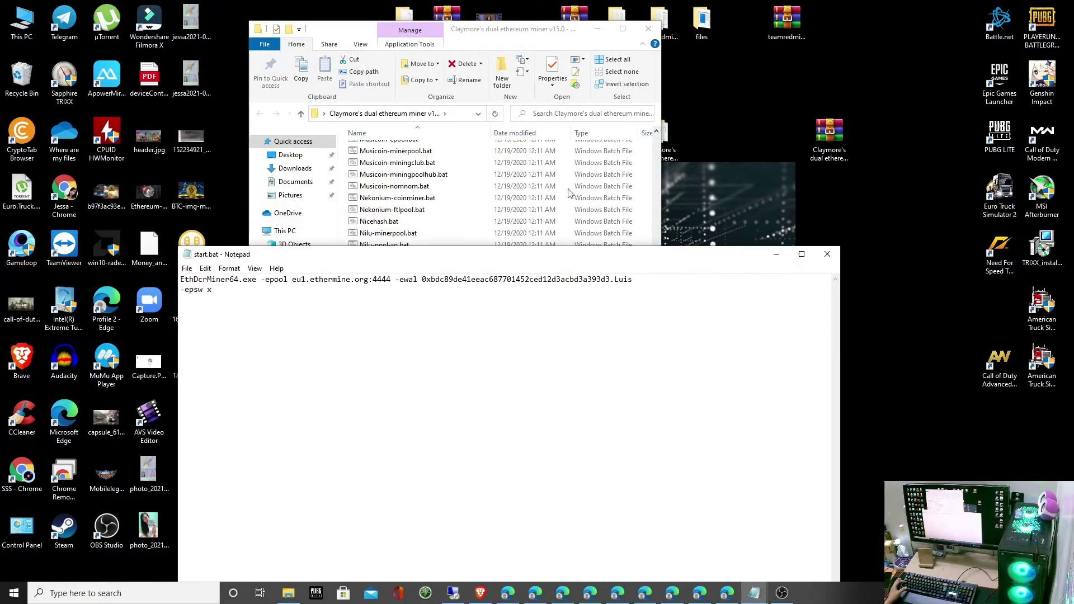
Step: Close Notepad, run start.bat, and scroll up to find the clSetKernelArg (-48) fatal error
click(830, 256)
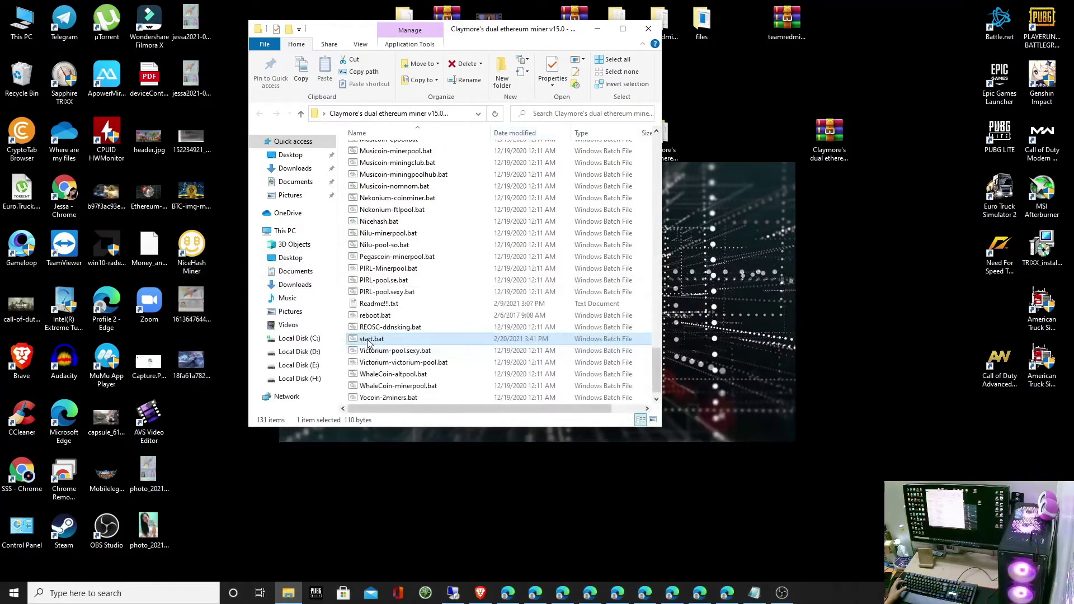
double_click(367, 339)
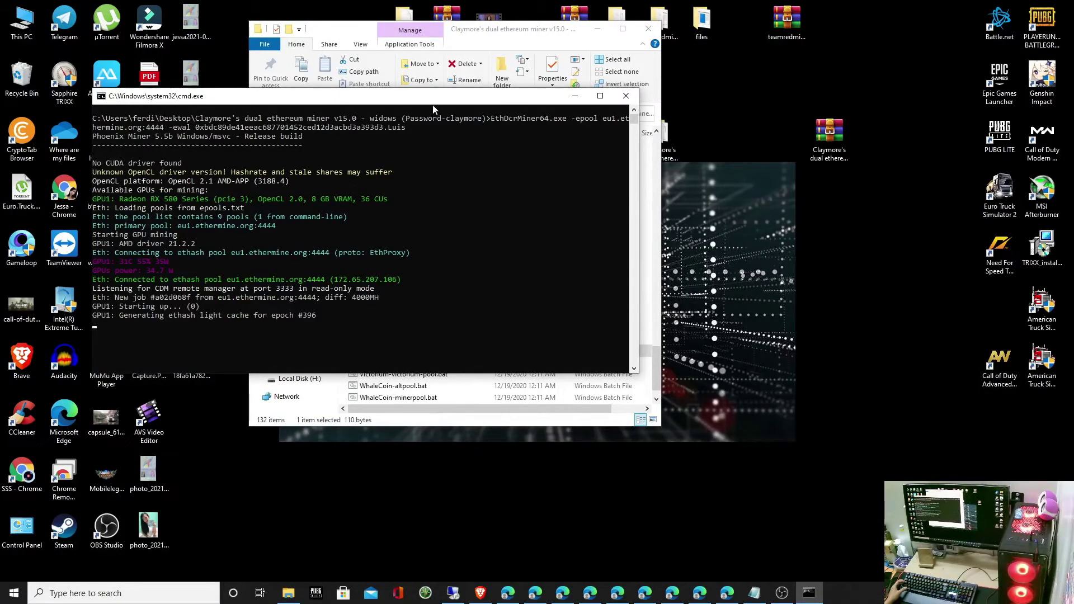
drag(426, 101, 510, 140)
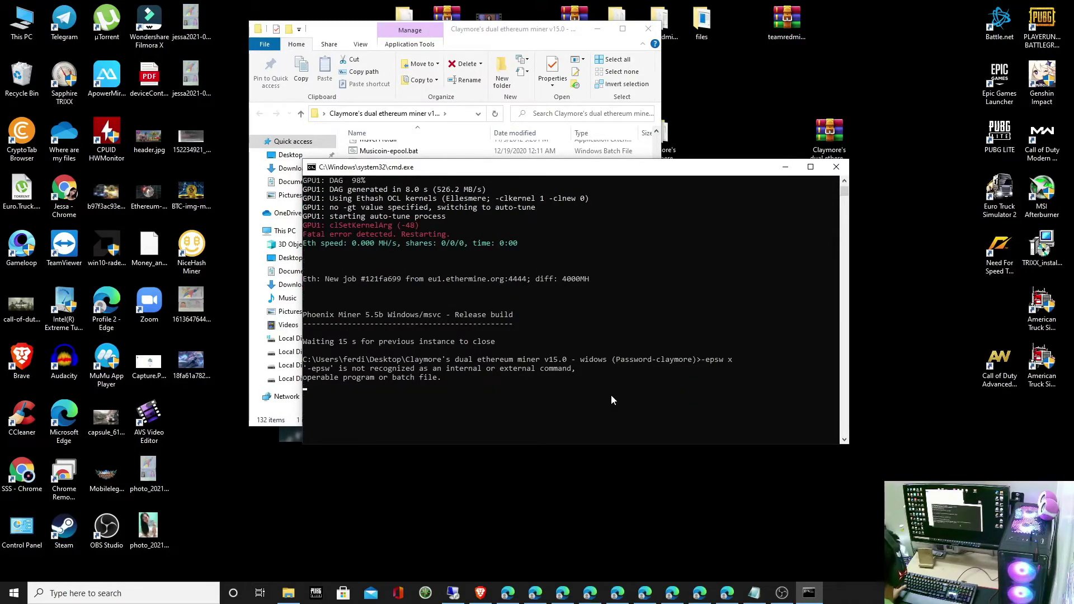
drag(584, 167, 527, 157)
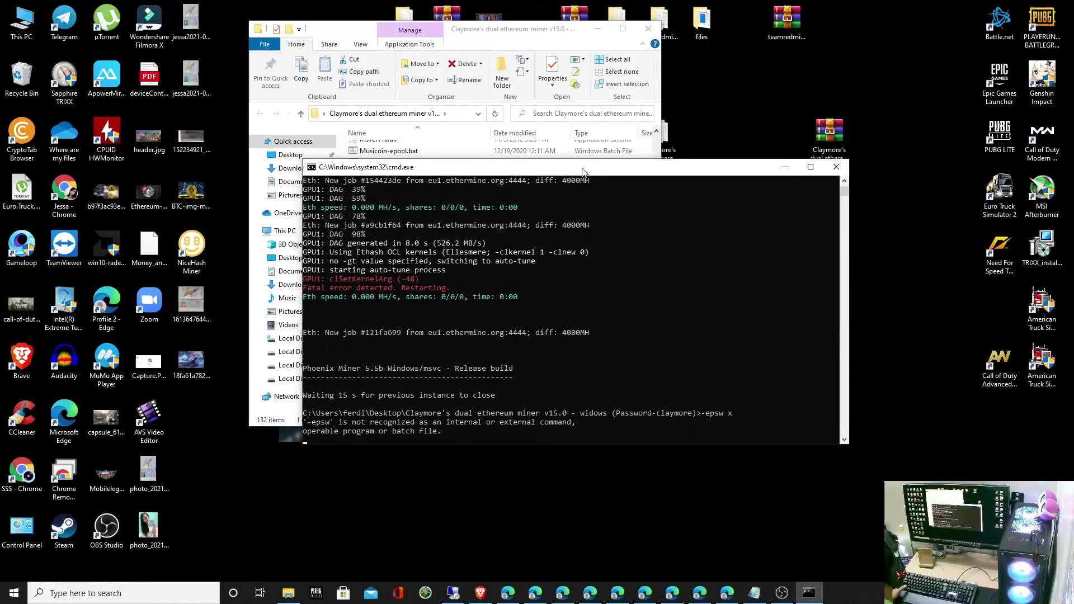
scroll(528, 326, up, 3)
scroll(537, 334, up, 1)
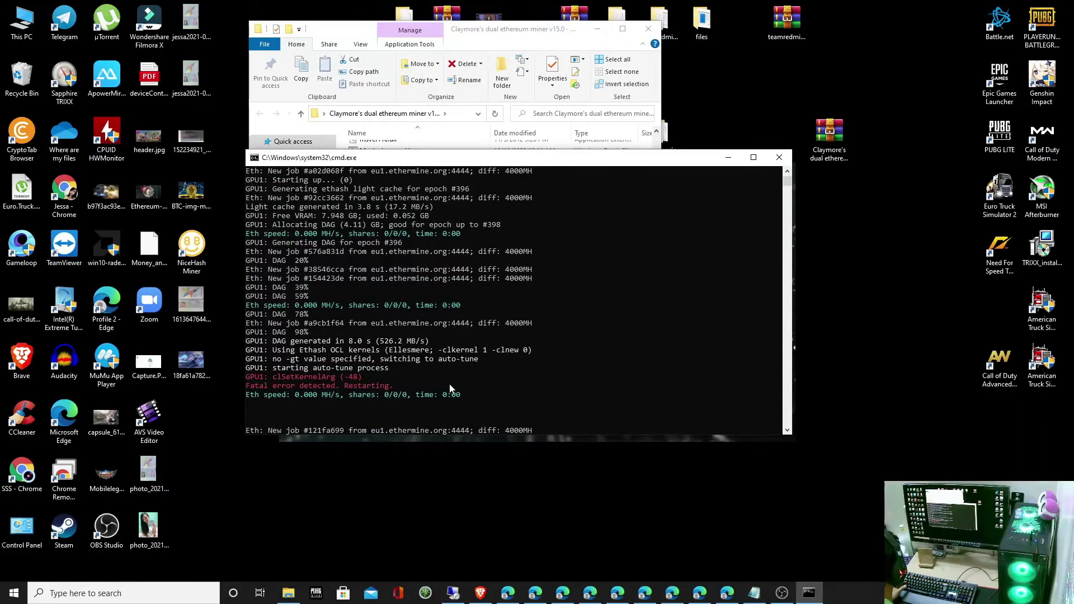
Step: Close the failing miner, open start.bat for editing, and delete the -epsw x line
click(781, 158)
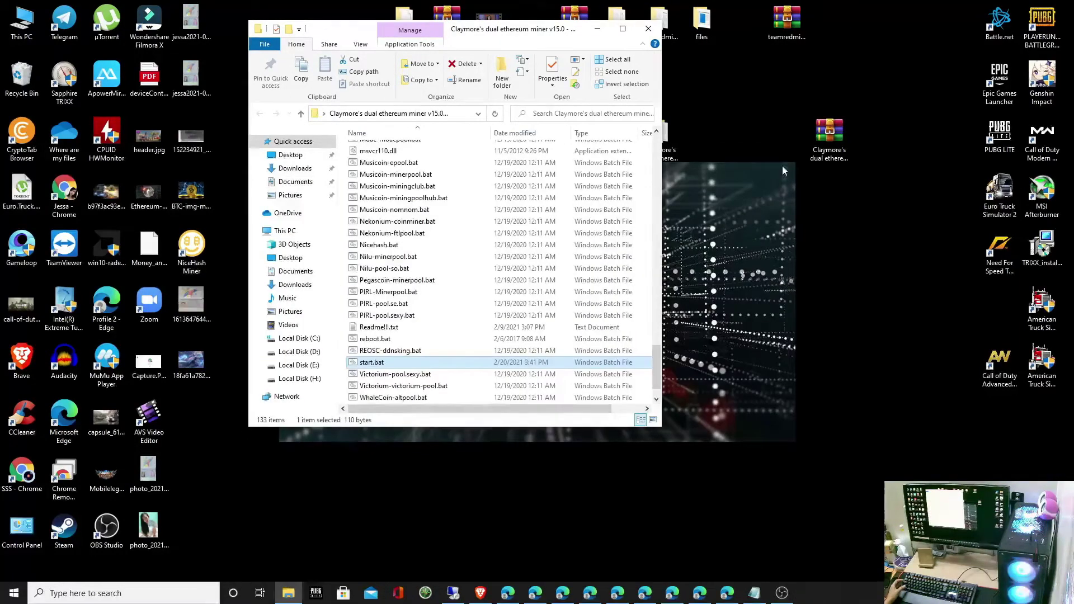
drag(513, 36, 487, 60)
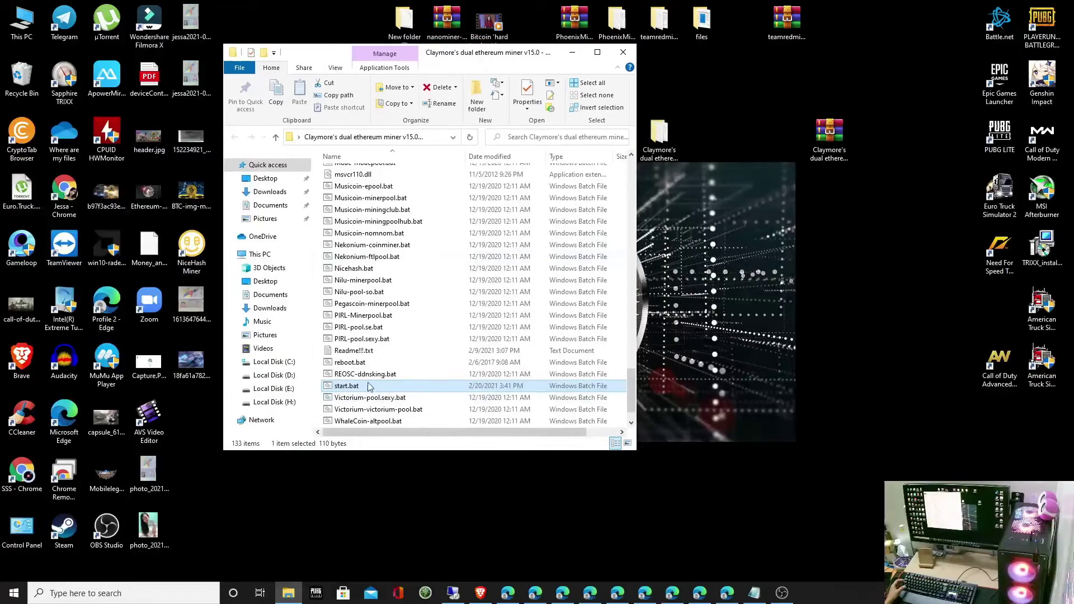
right_click(361, 390)
click(385, 124)
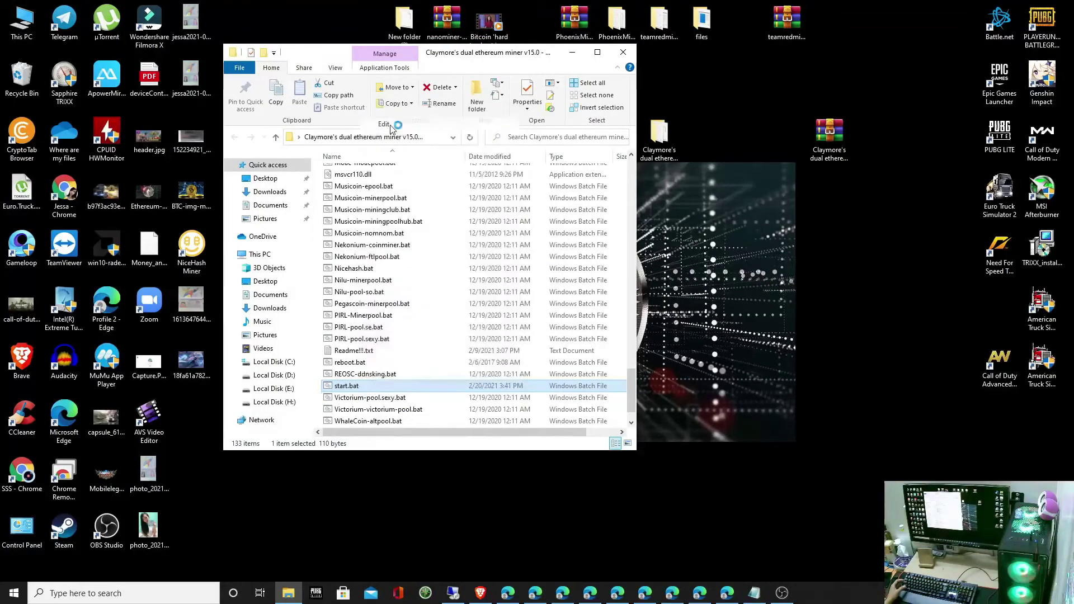
drag(507, 256, 427, 166)
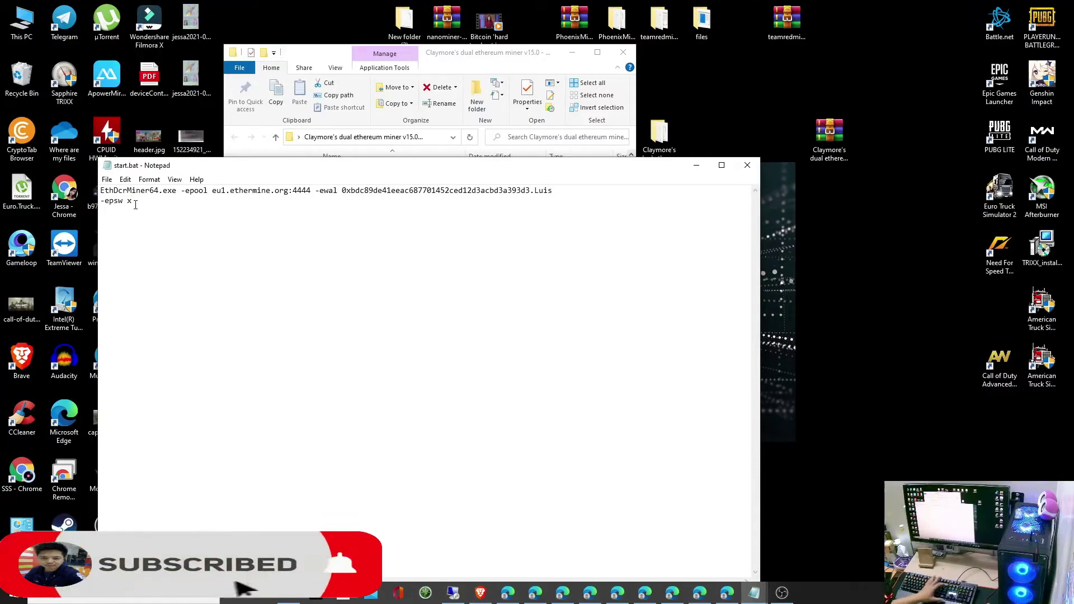
key(BackSpace)
key(BackSpace)
key(BackSpace)
key(BackSpace)
key(BackSpace)
key(BackSpace)
key(BackSpace)
key(BackSpace)
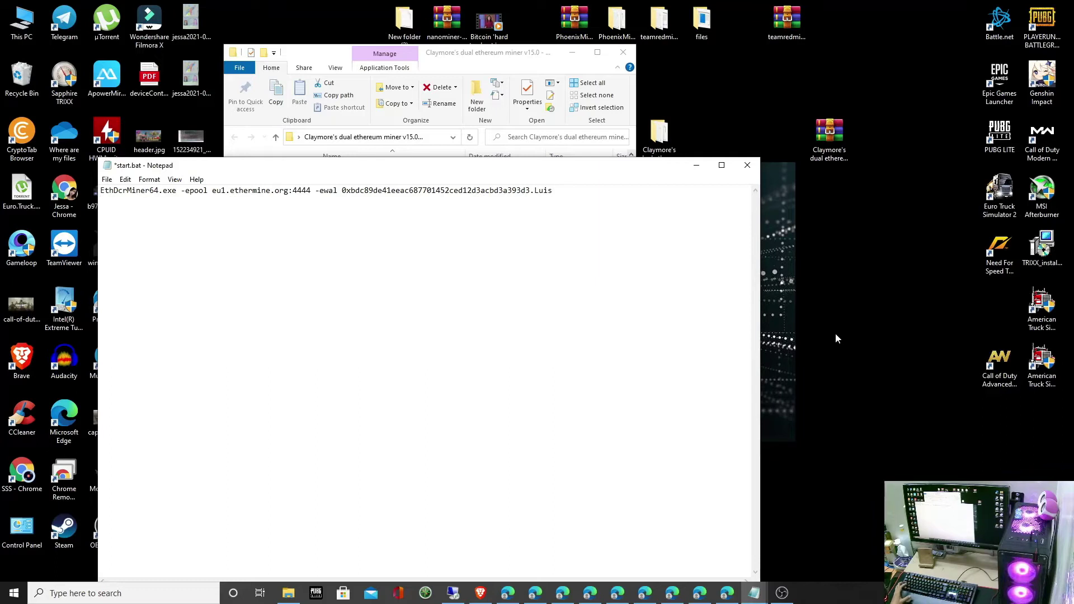
Step: Append -clKernel 0 after the wallet address in start.bat, then save and close it
mouse_move(756, 594)
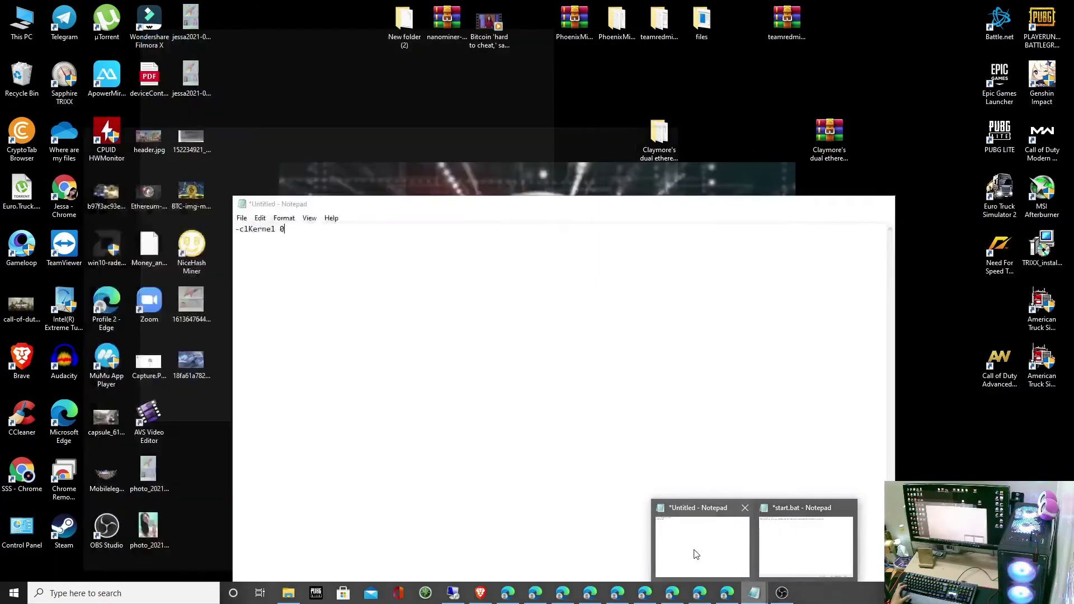
click(696, 554)
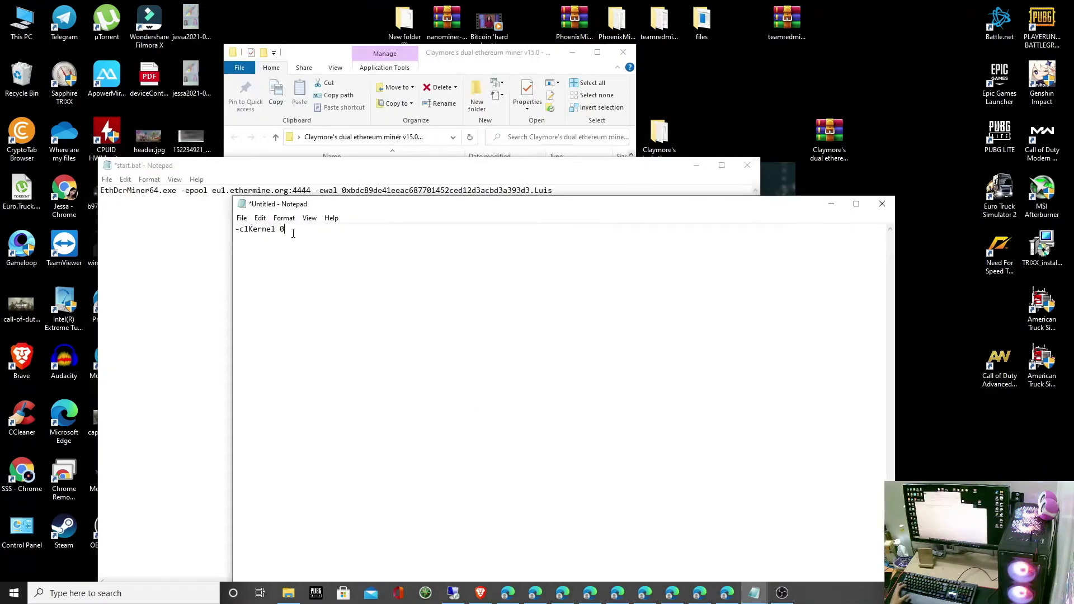
right_click(257, 229)
click(292, 262)
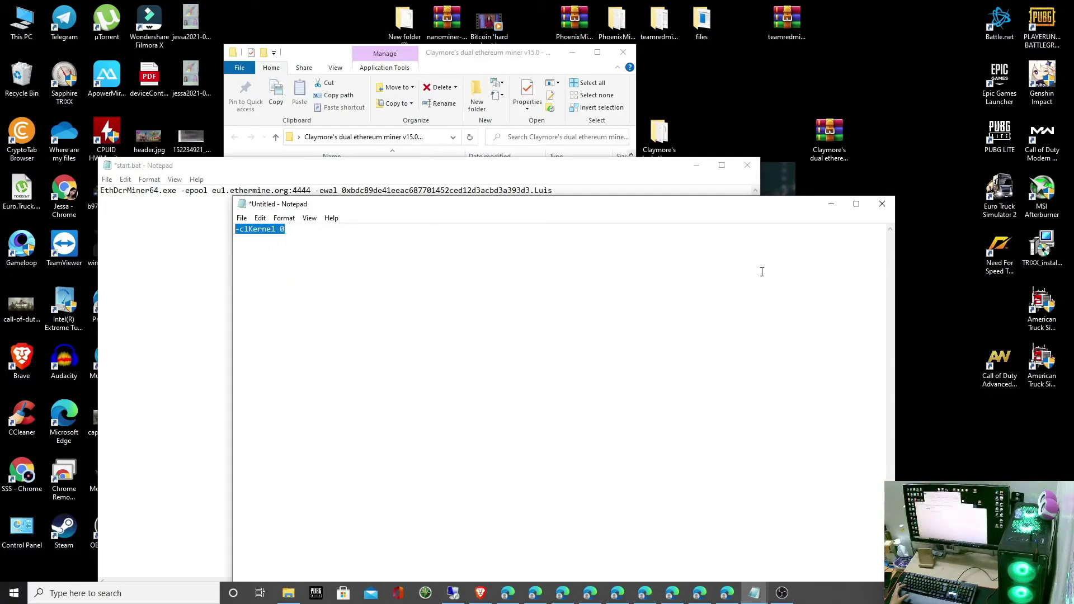
click(830, 207)
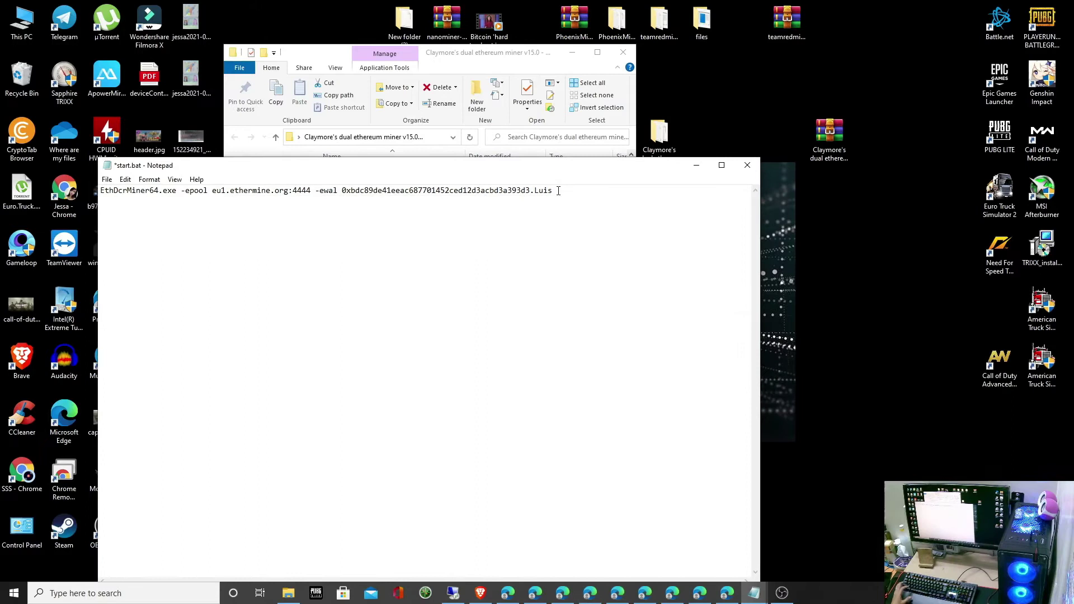
key(ctrl+v)
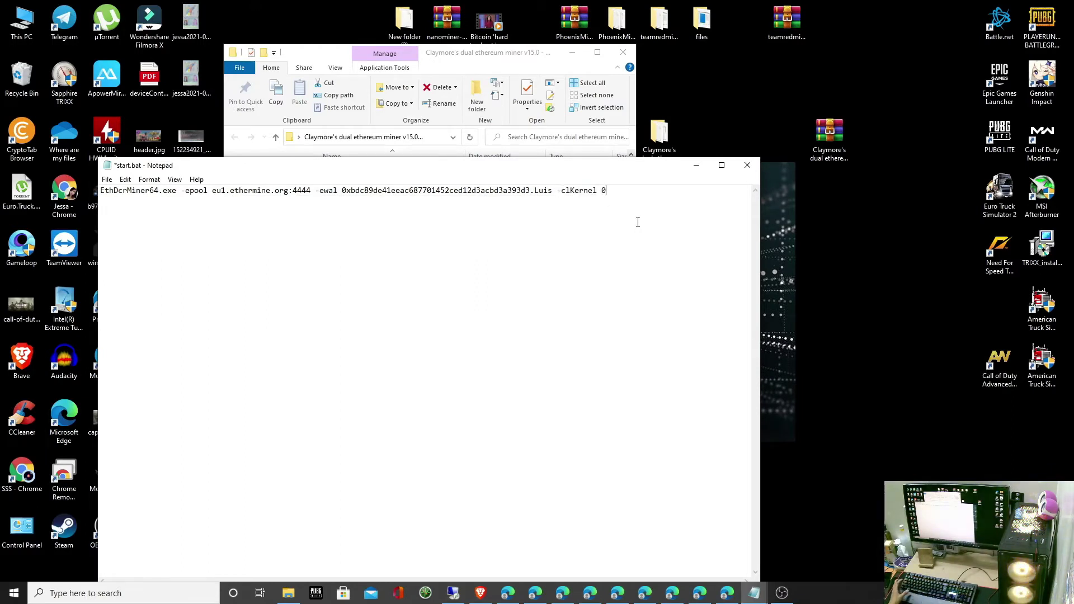
click(107, 180)
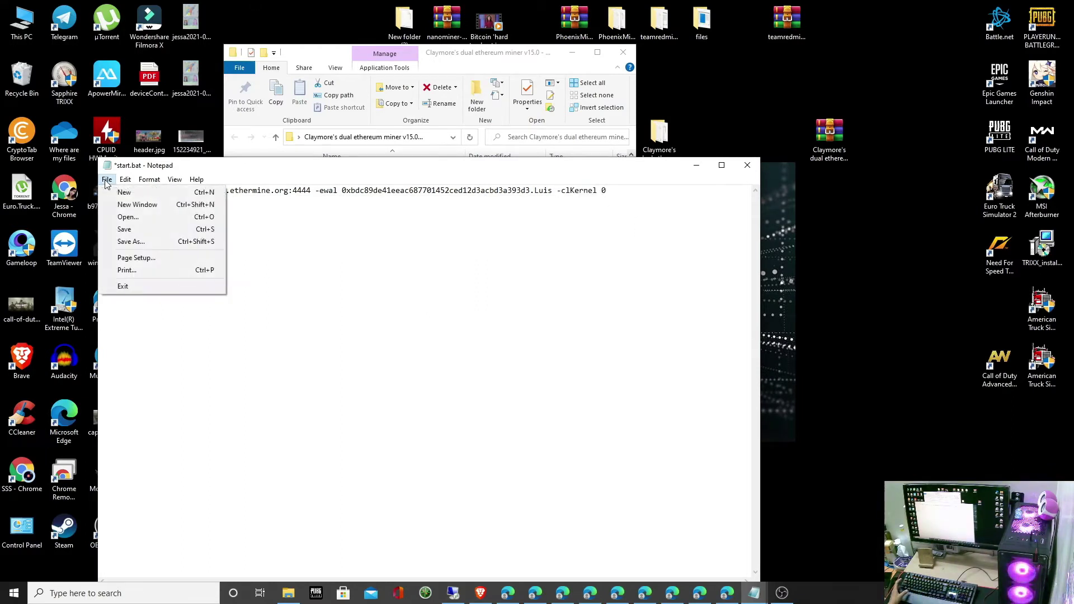
click(129, 228)
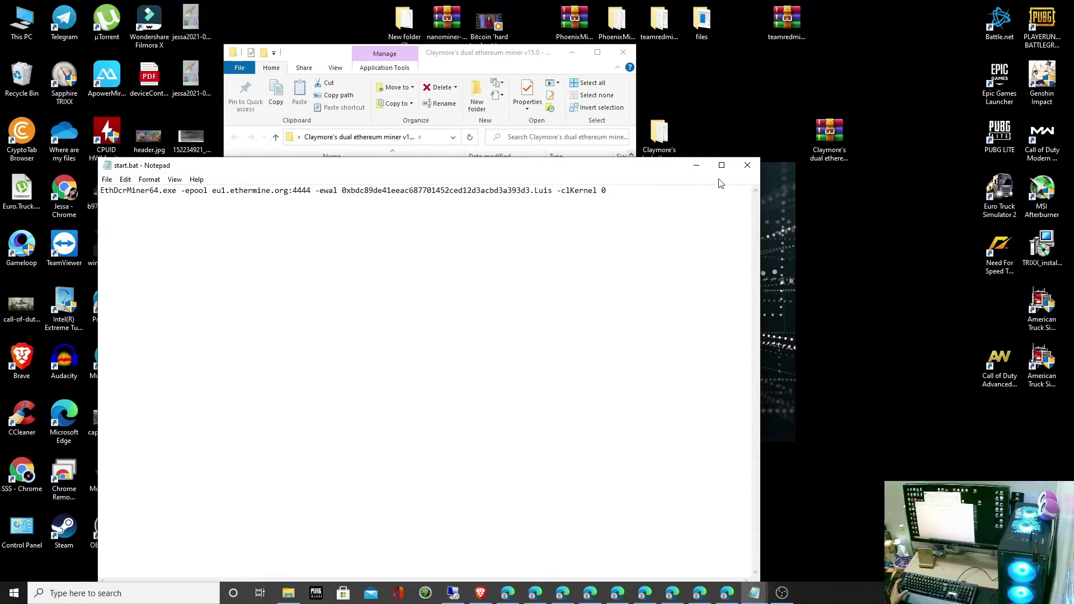
click(747, 166)
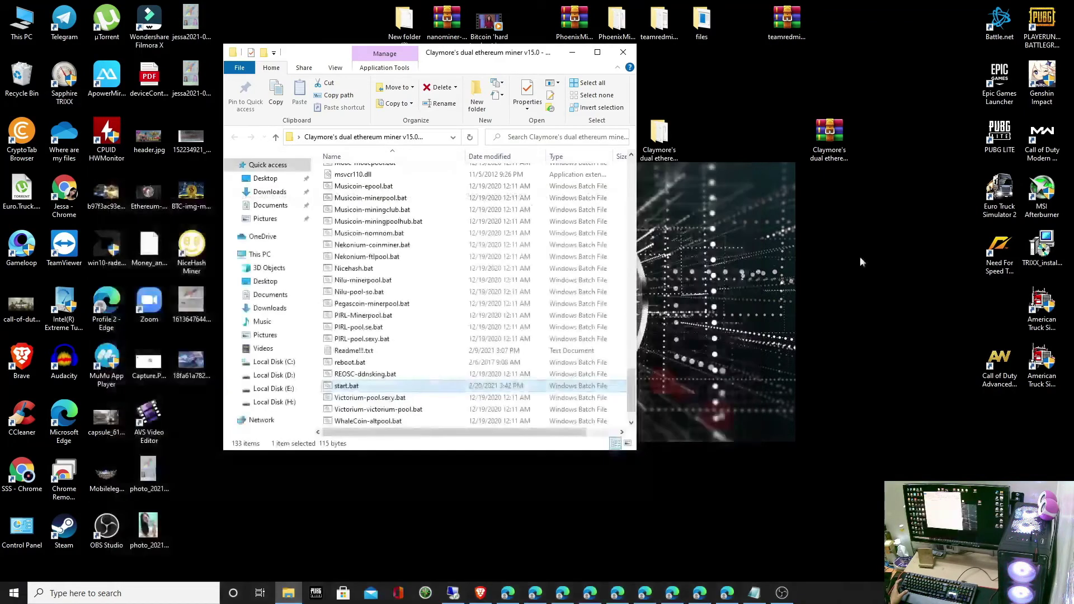
Step: Launch the updated start.bat and move the miner window aside to watch the hashrate
double_click(347, 386)
drag(367, 118, 507, 111)
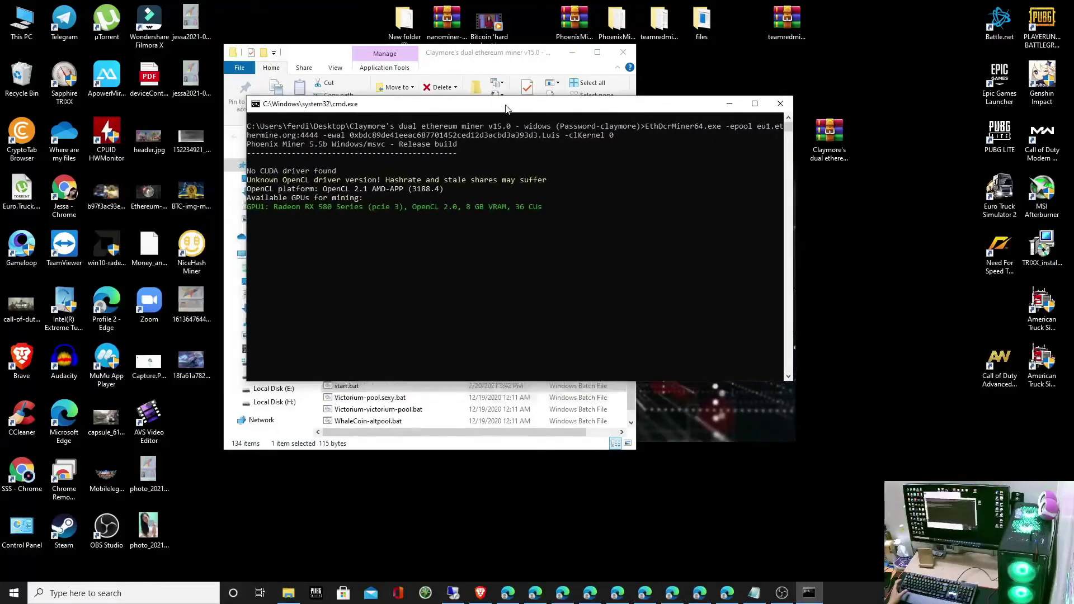